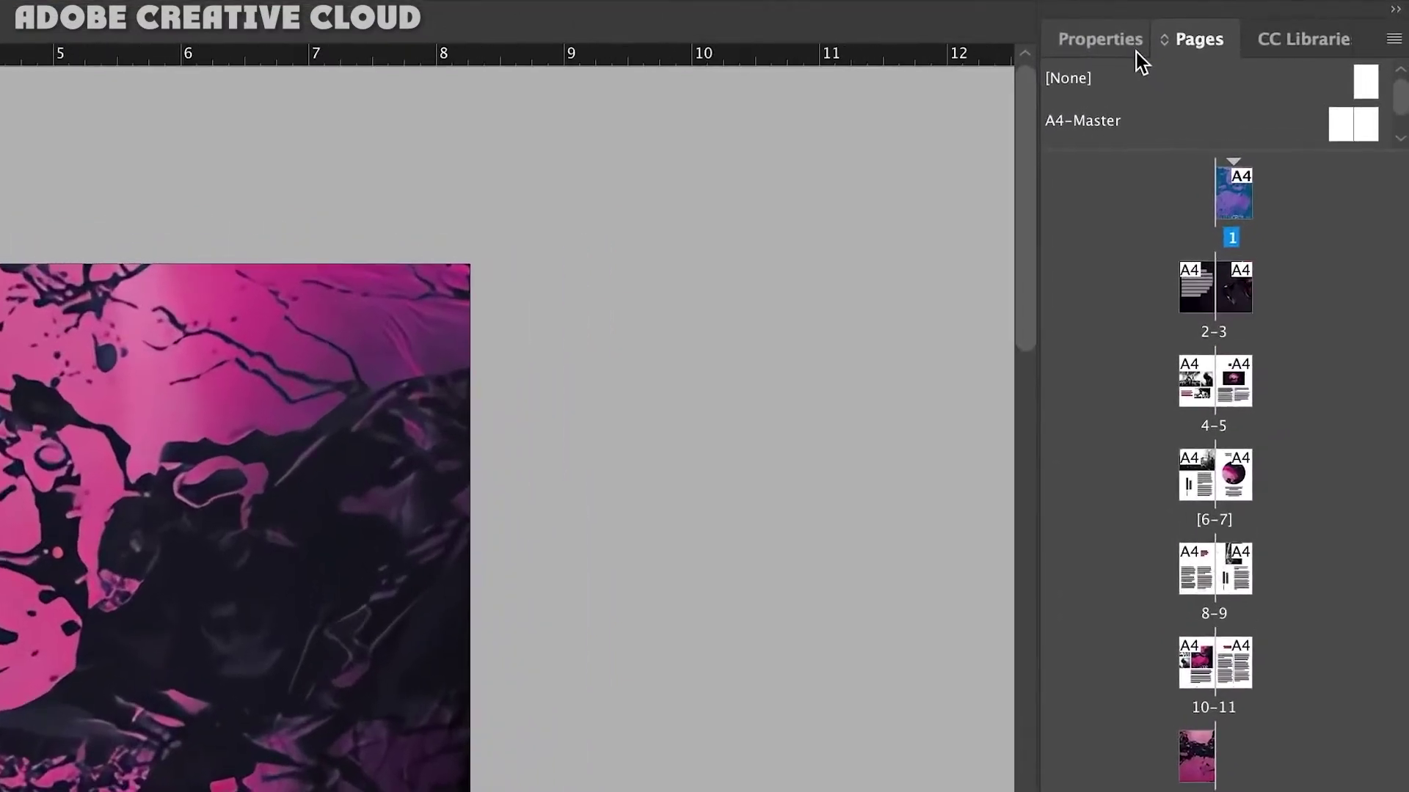
Remove the garage background behind the seated yoga woman via Quick Actions, leaving transparency.
click(1291, 46)
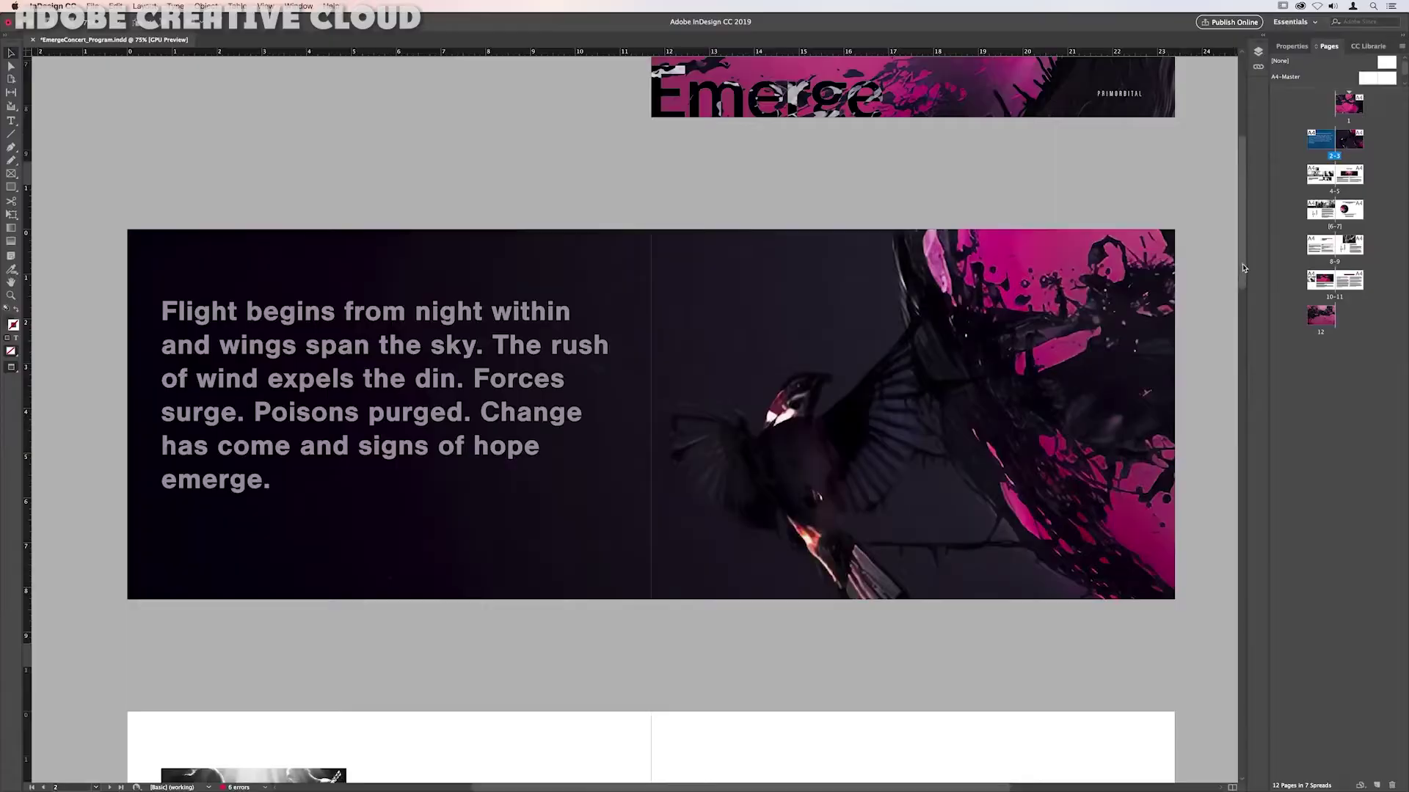
scroll(660, 418, down, 10)
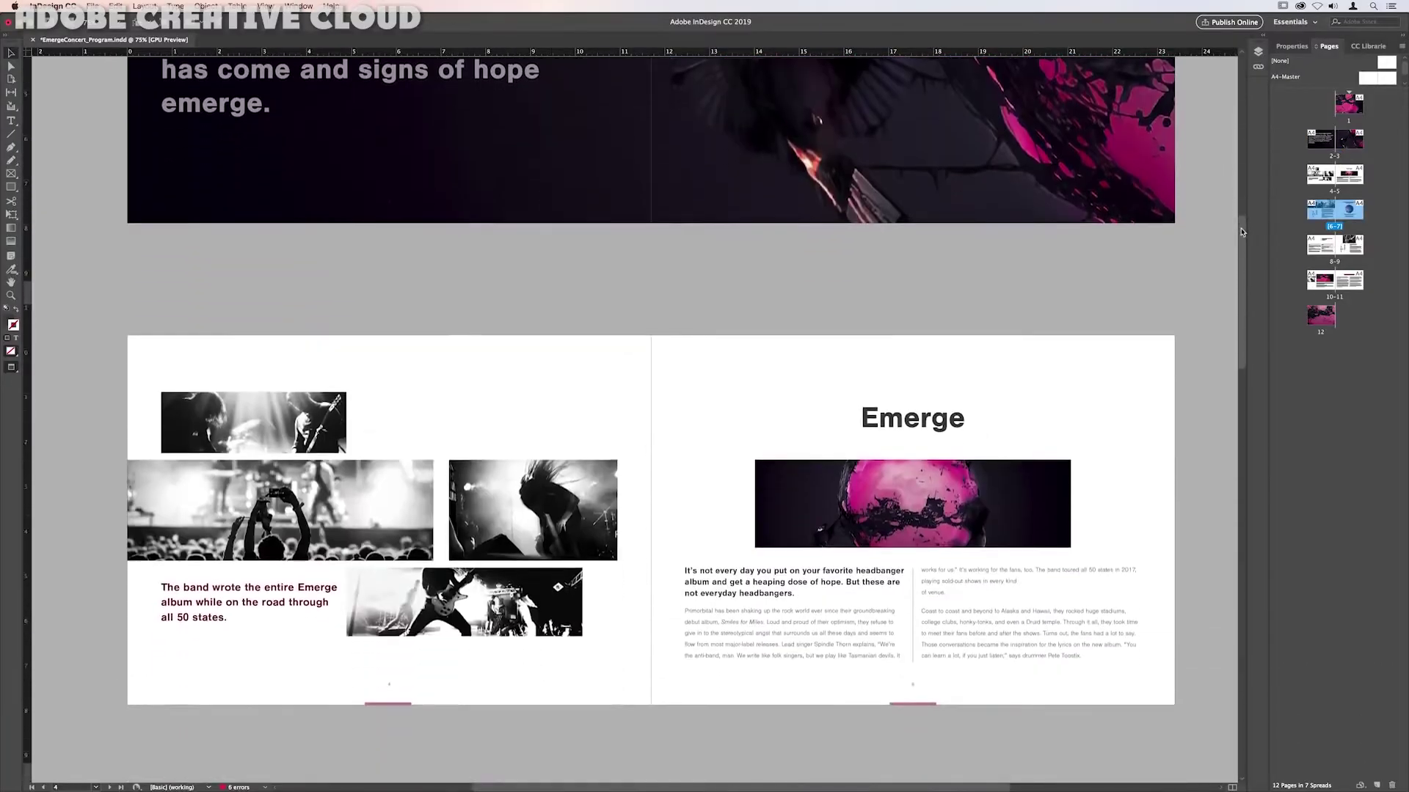
scroll(661, 418, down, 12)
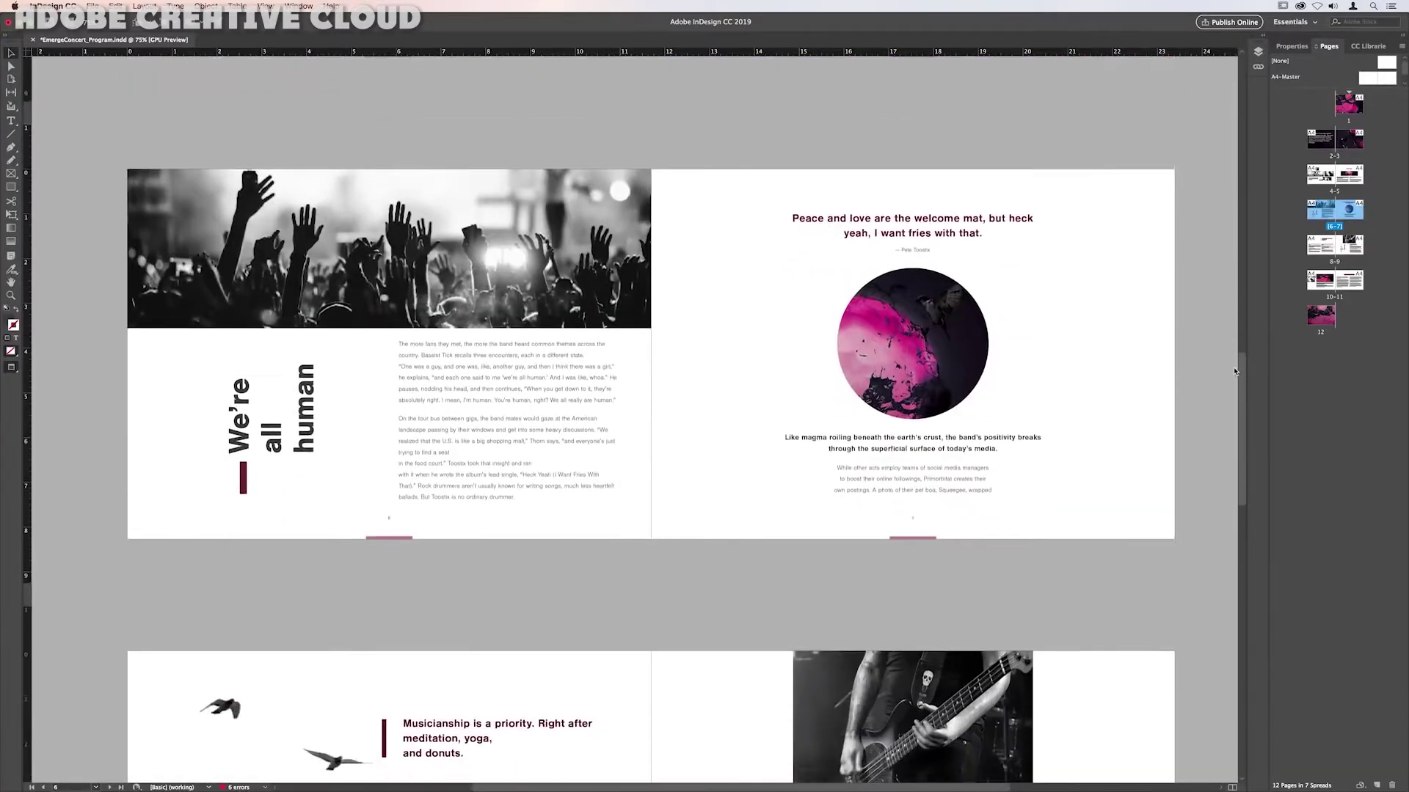
scroll(1225, 432, down, 3)
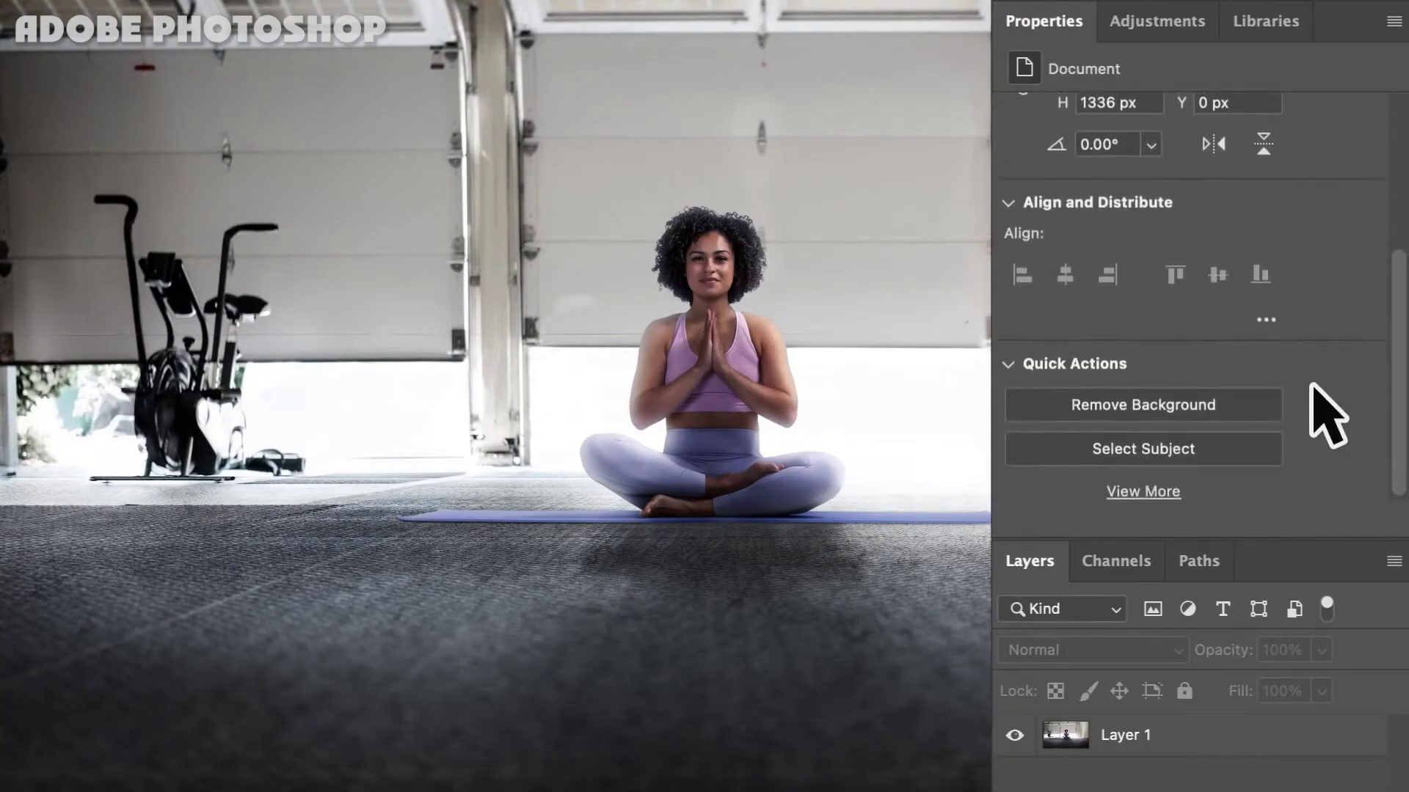
click(1233, 402)
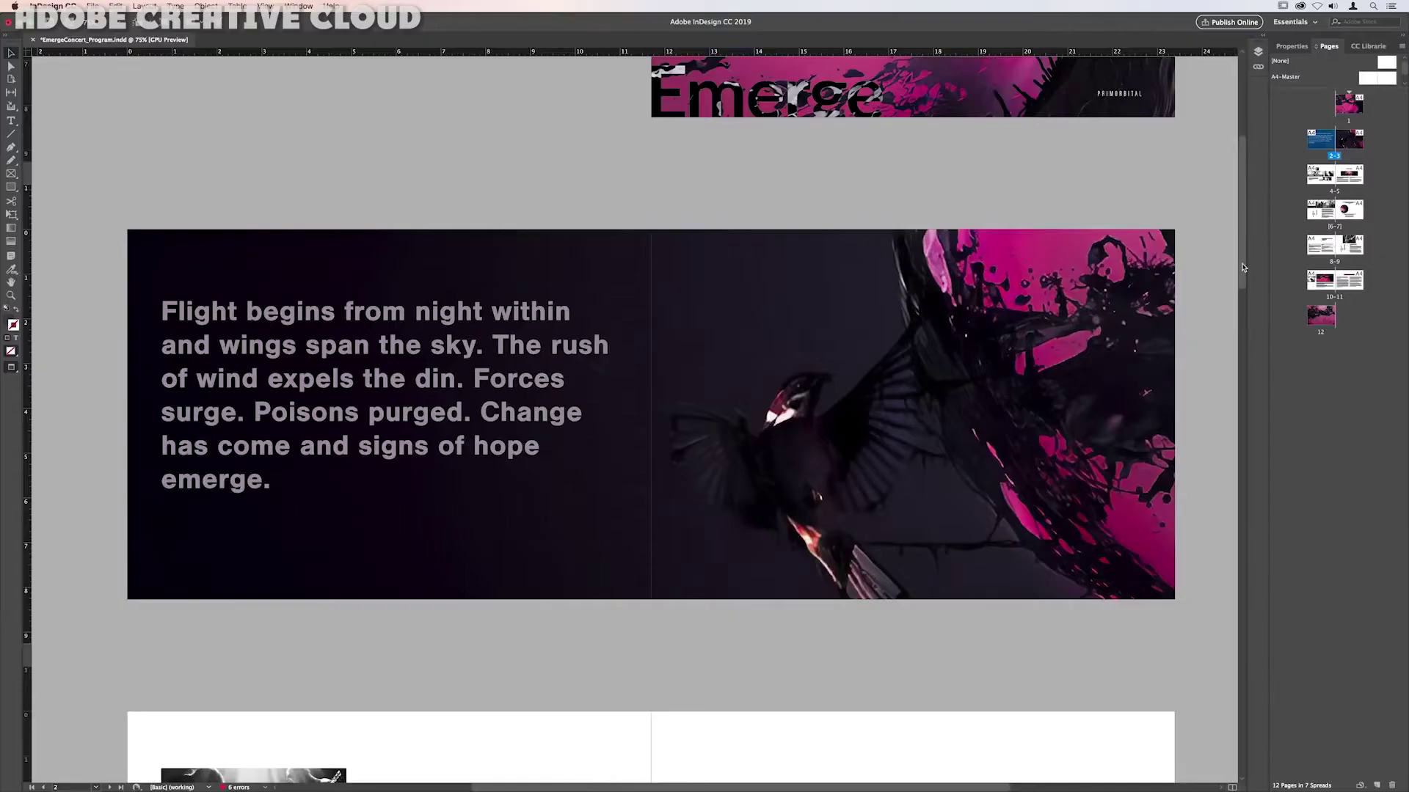
scroll(1241, 267, down, 3)
scroll(1242, 267, down, 3)
scroll(1244, 259, down, 3)
scroll(1245, 251, down, 2)
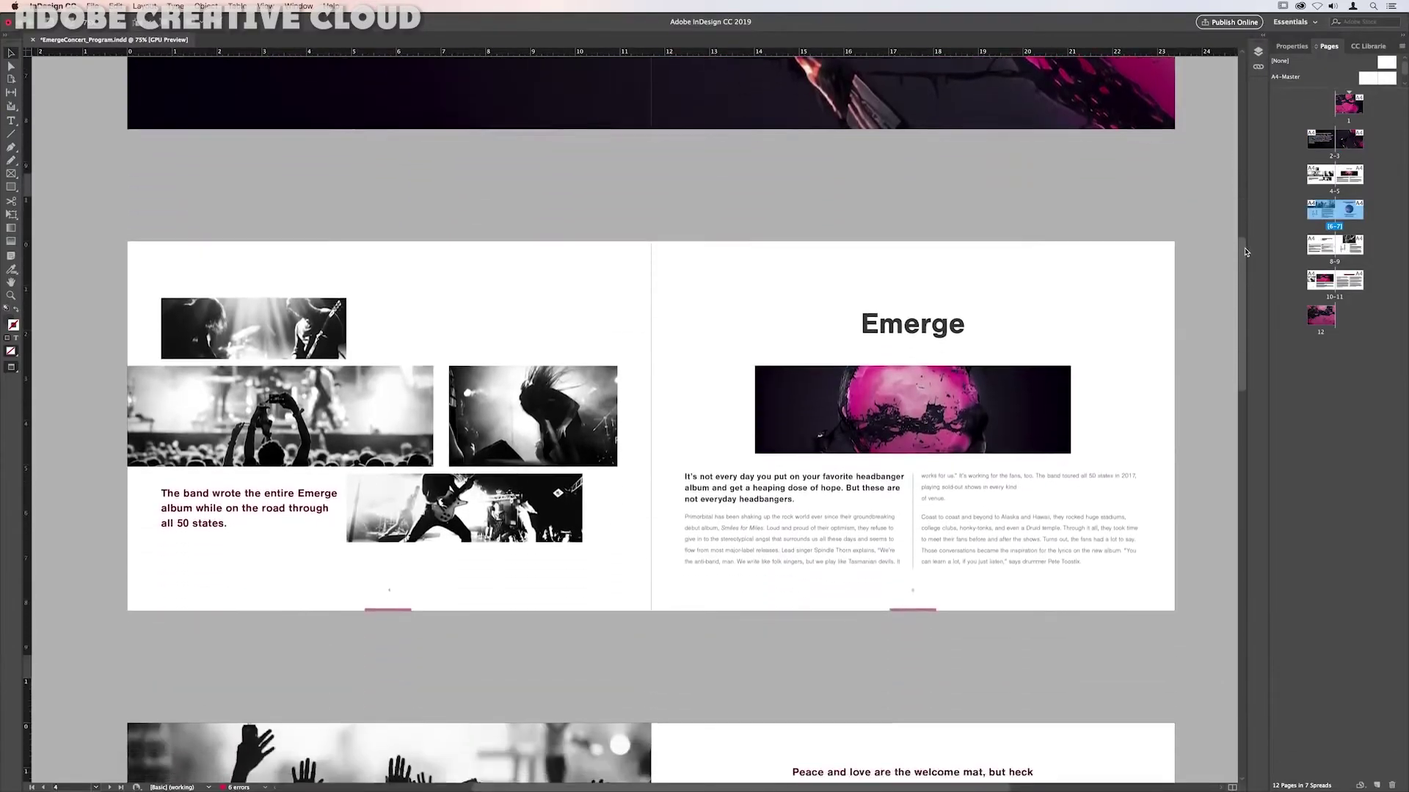
scroll(1245, 251, down, 3)
scroll(1241, 308, down, 4)
scroll(1233, 375, down, 3)
scroll(1226, 432, down, 3)
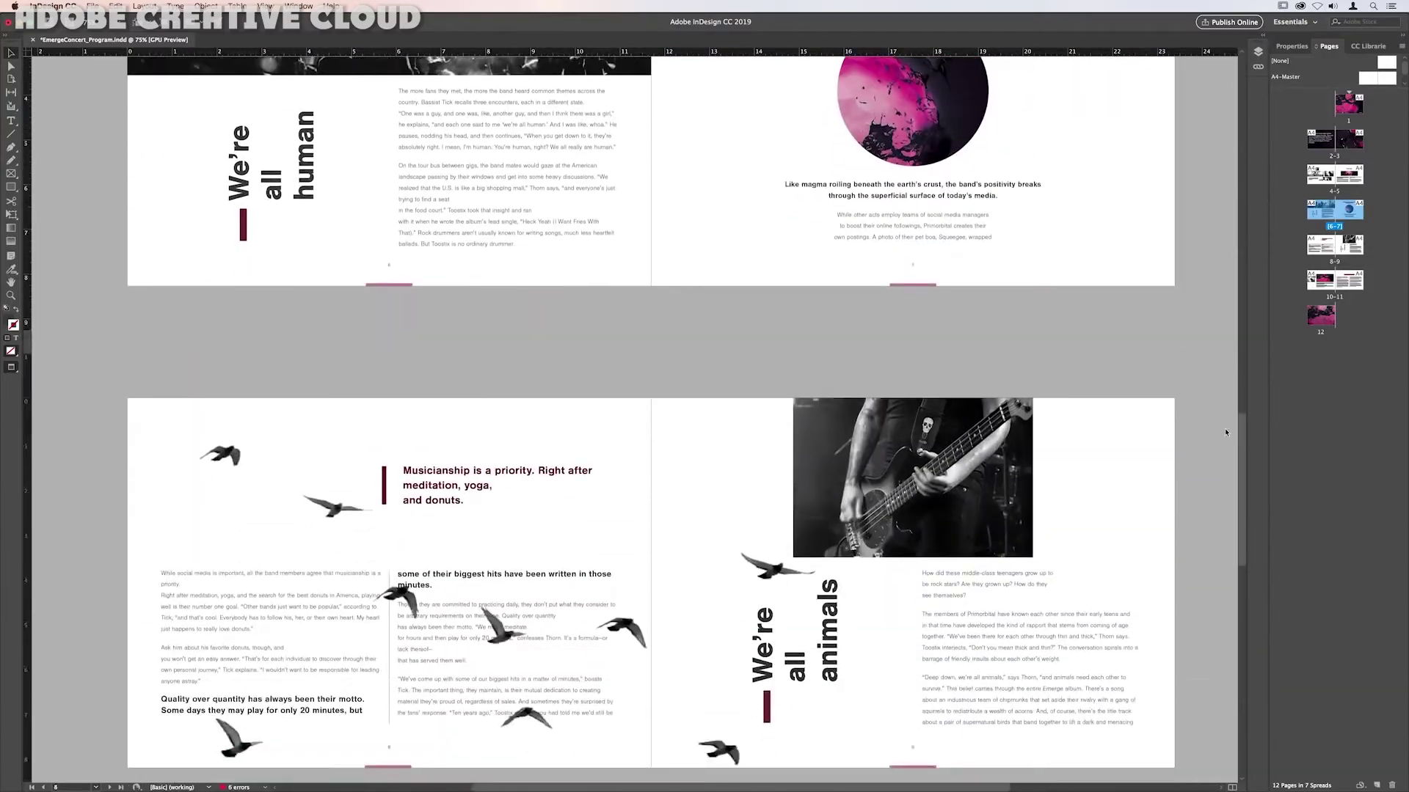
scroll(1227, 433, down, 3)
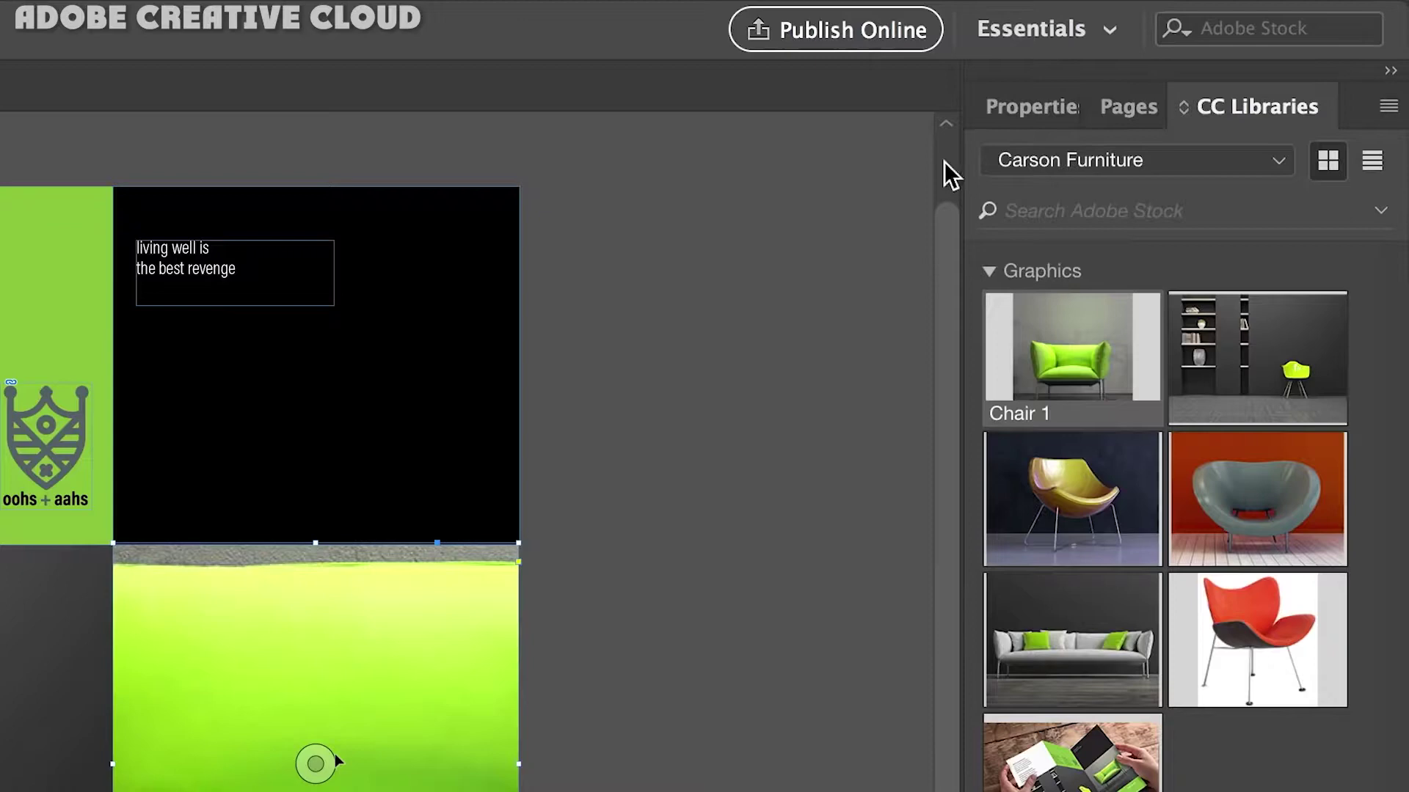
Place the yellow chair and sofa library graphics into the brochure's empty bottom frames.
click(1290, 47)
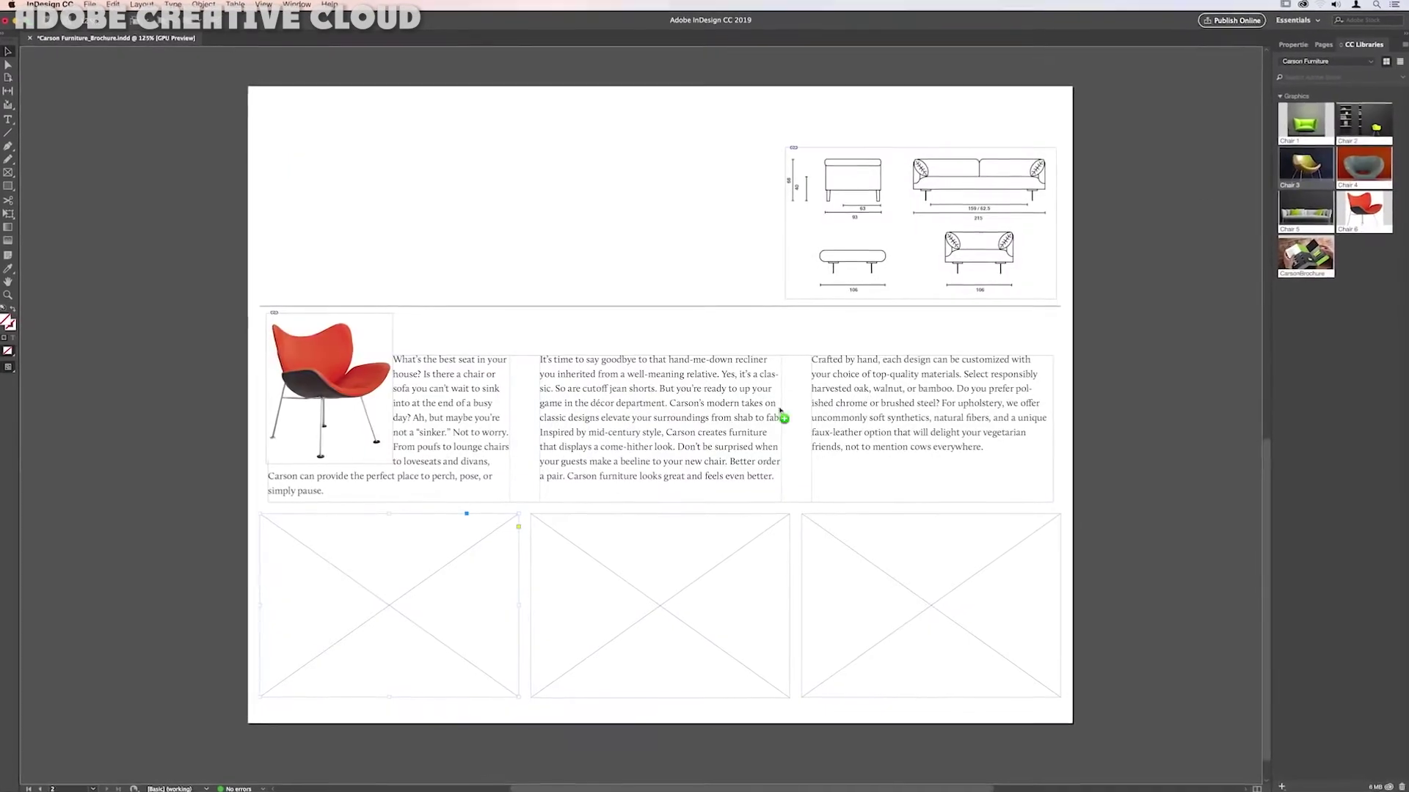
click(476, 605)
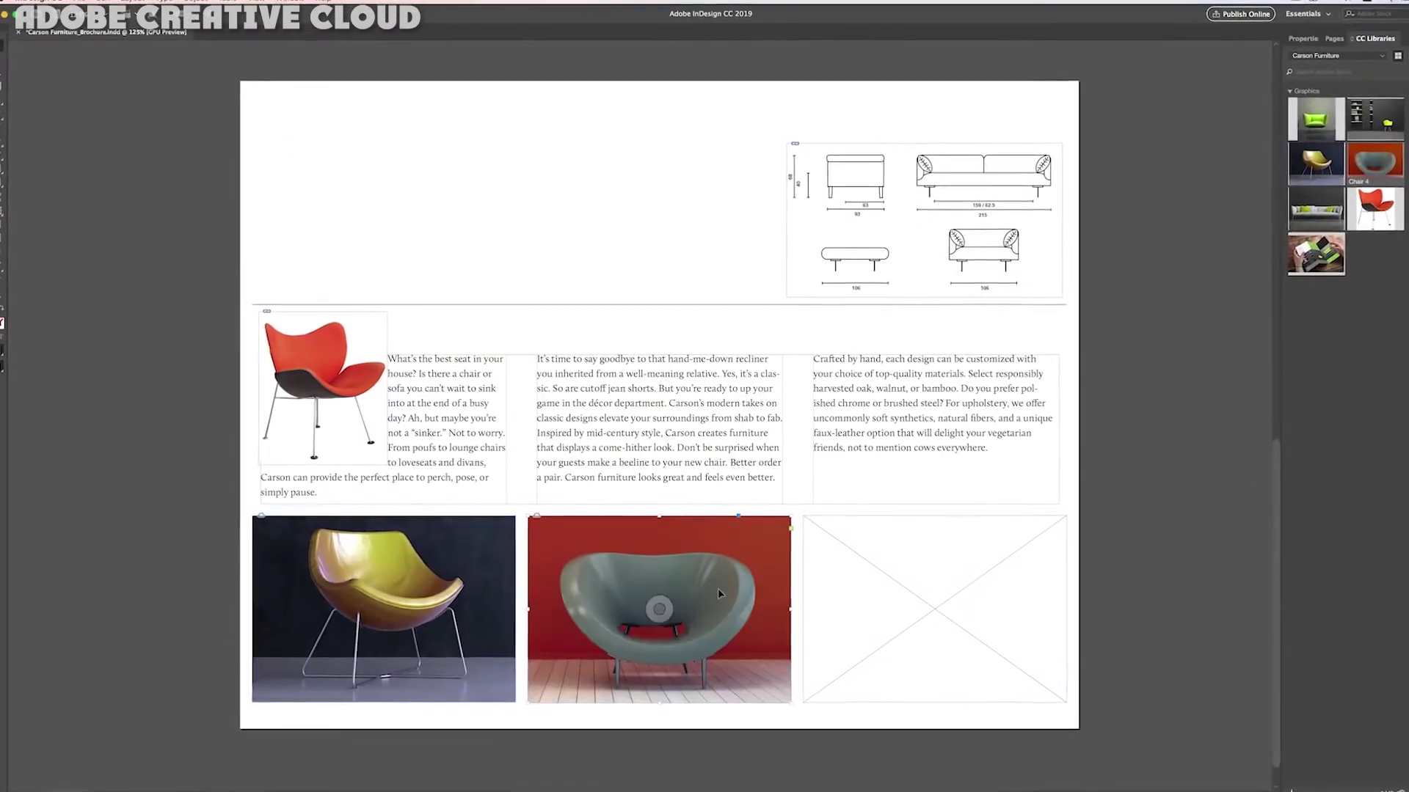
click(946, 577)
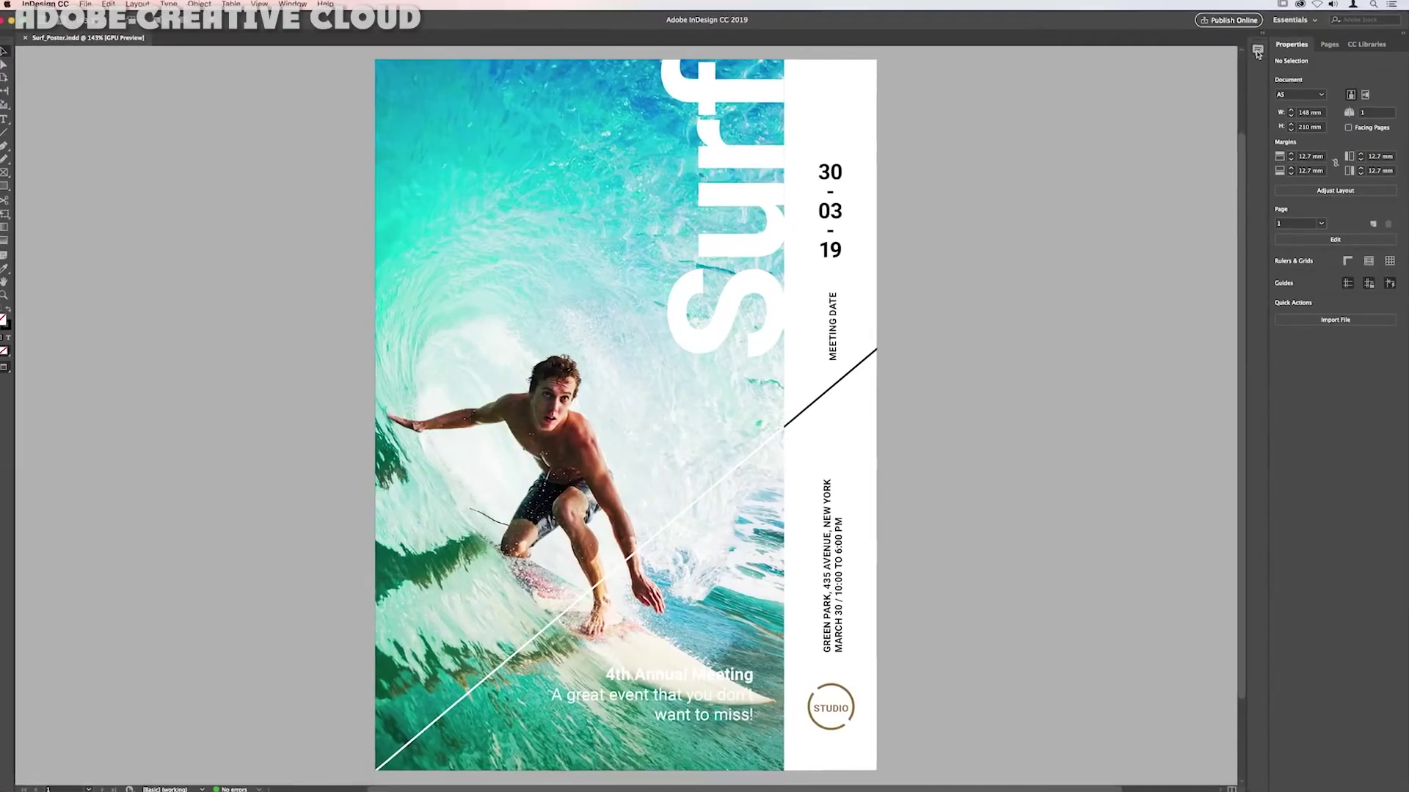
Import the surf poster's review comments from the chosen PDF into the PDF Comments panel.
click(1257, 49)
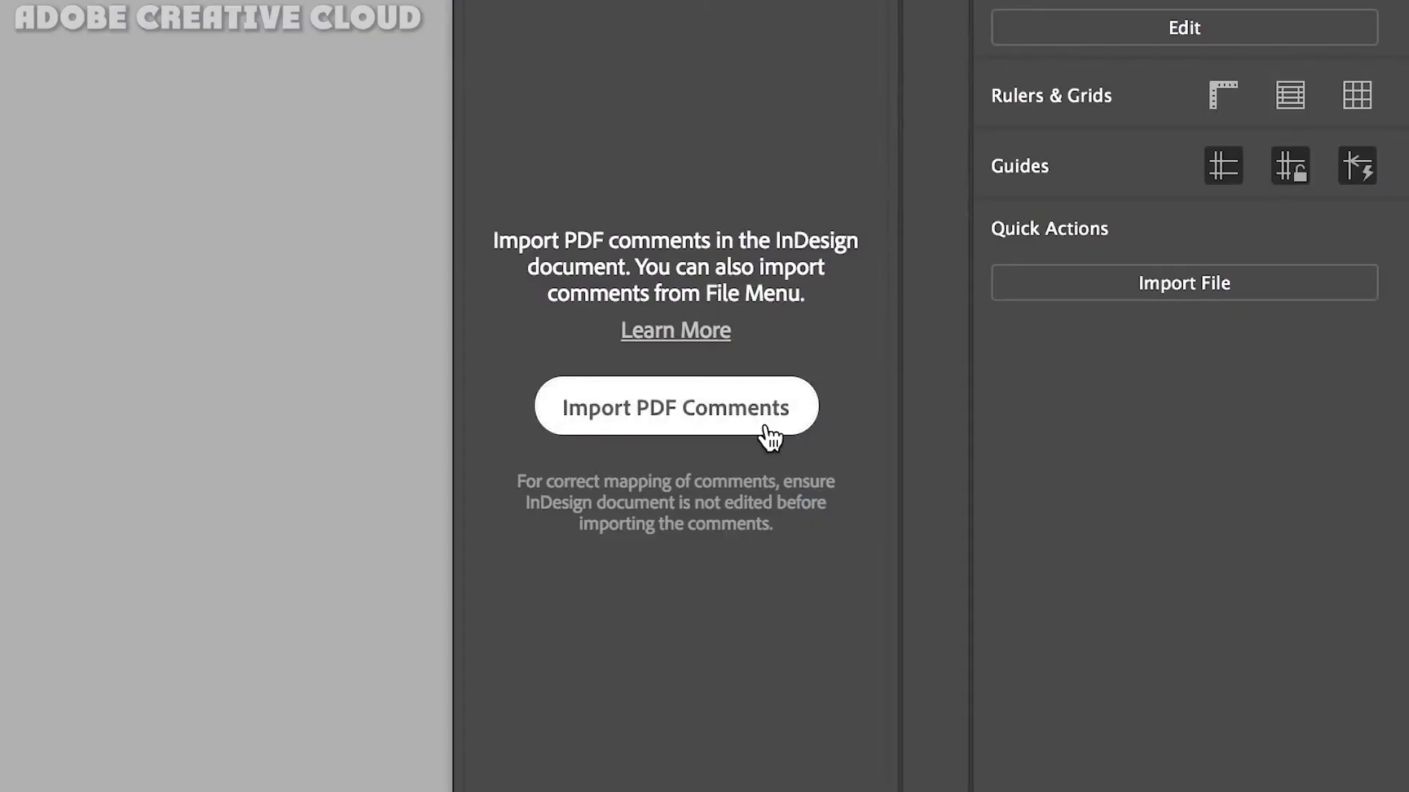
click(771, 435)
double_click(608, 211)
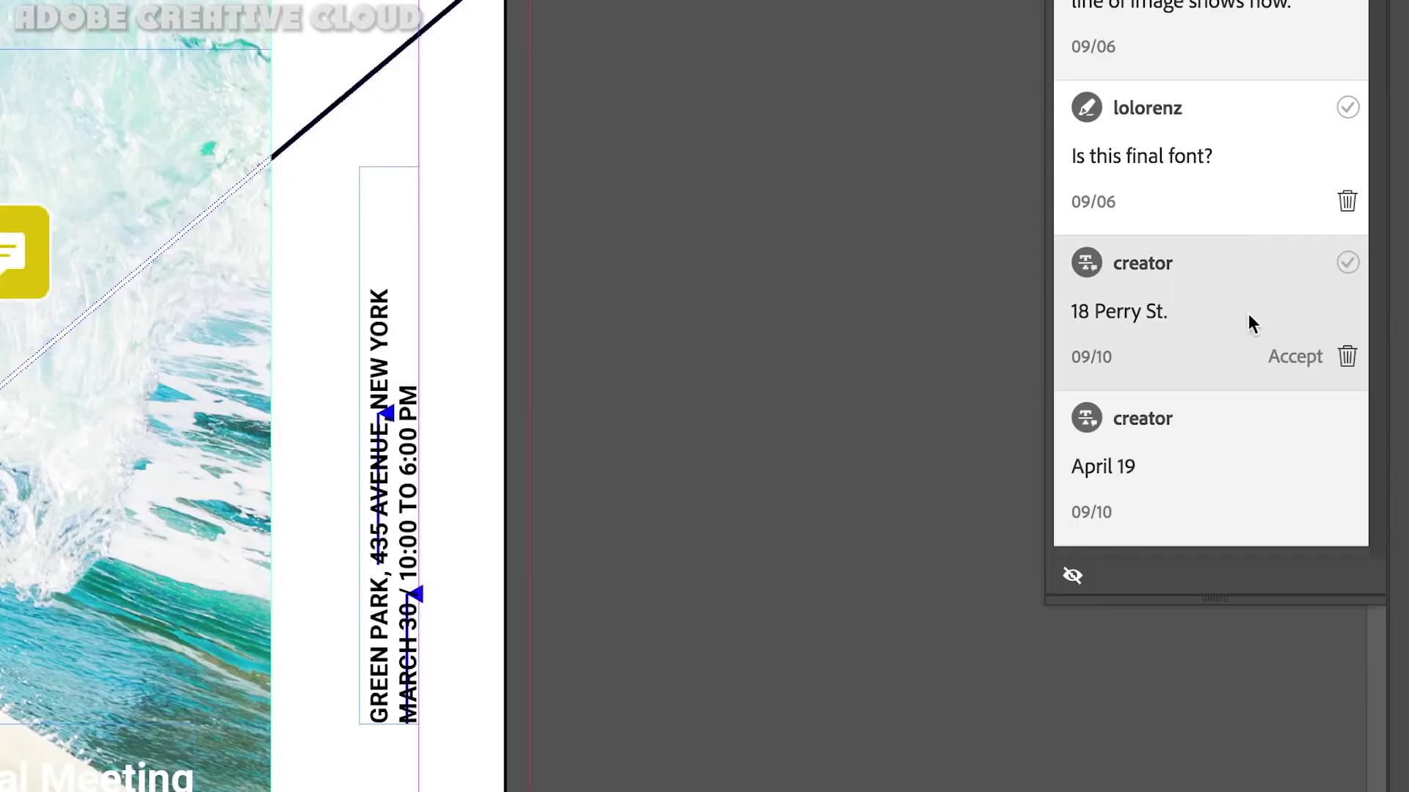
Accept the comments changing the address to 18 Perry St. and the date to April 19.
click(1248, 319)
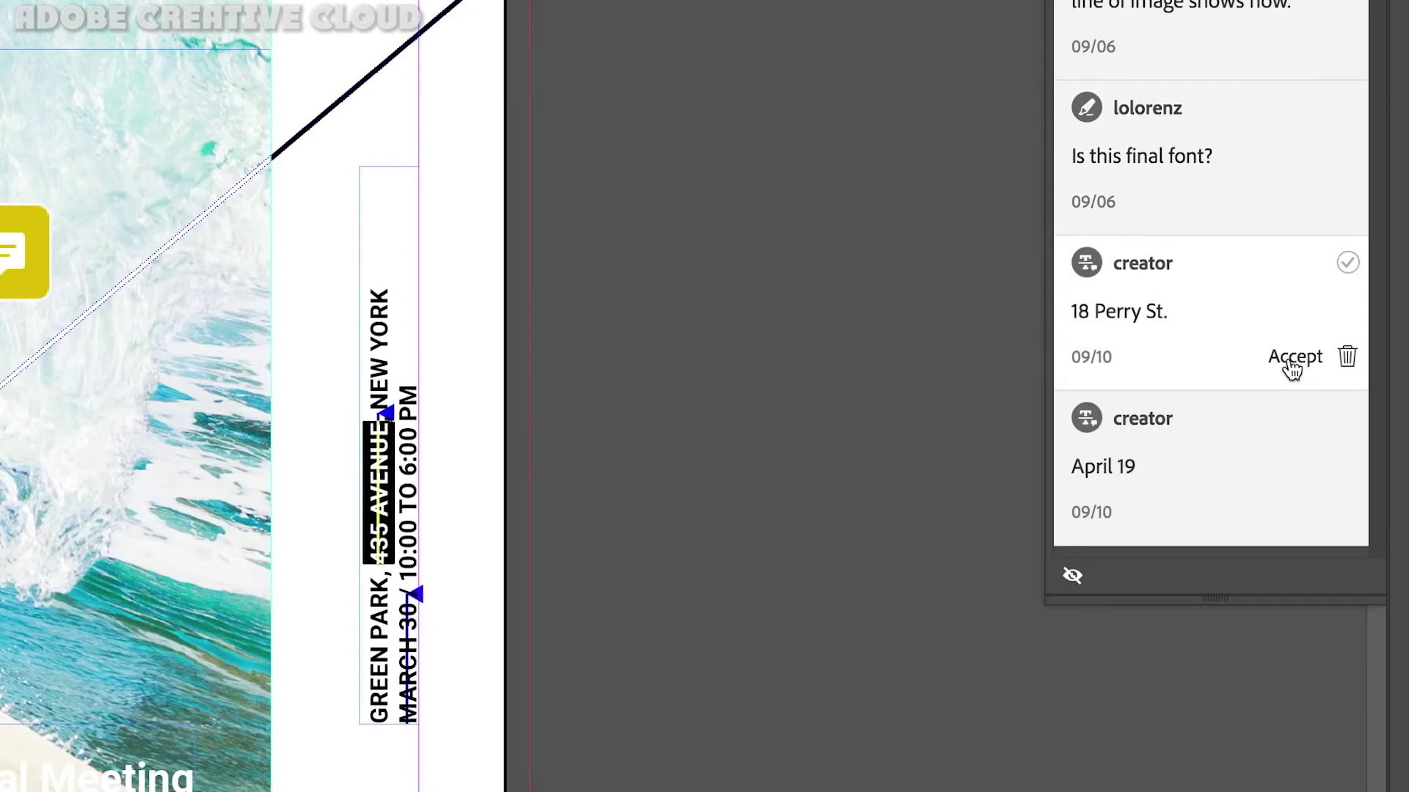
click(1276, 440)
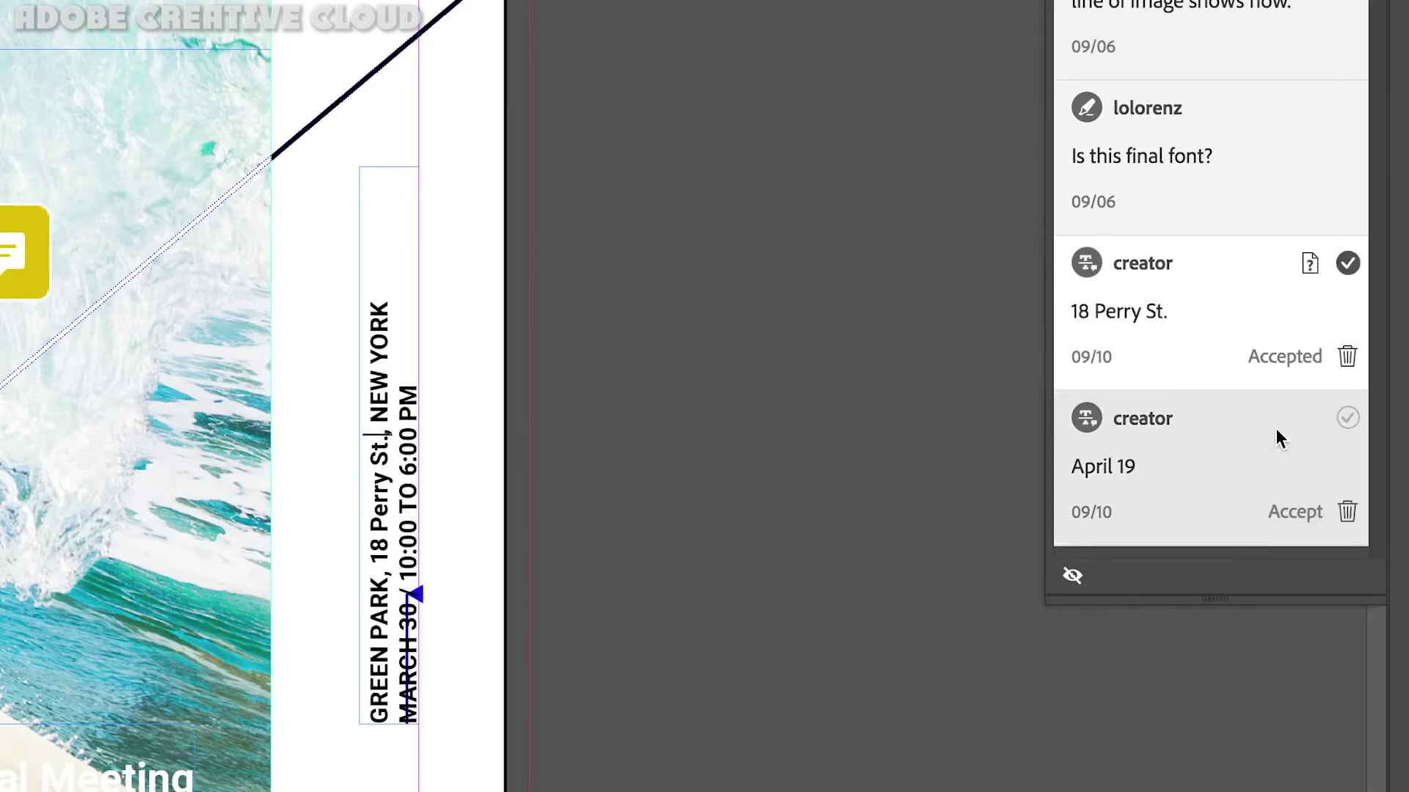
click(1291, 511)
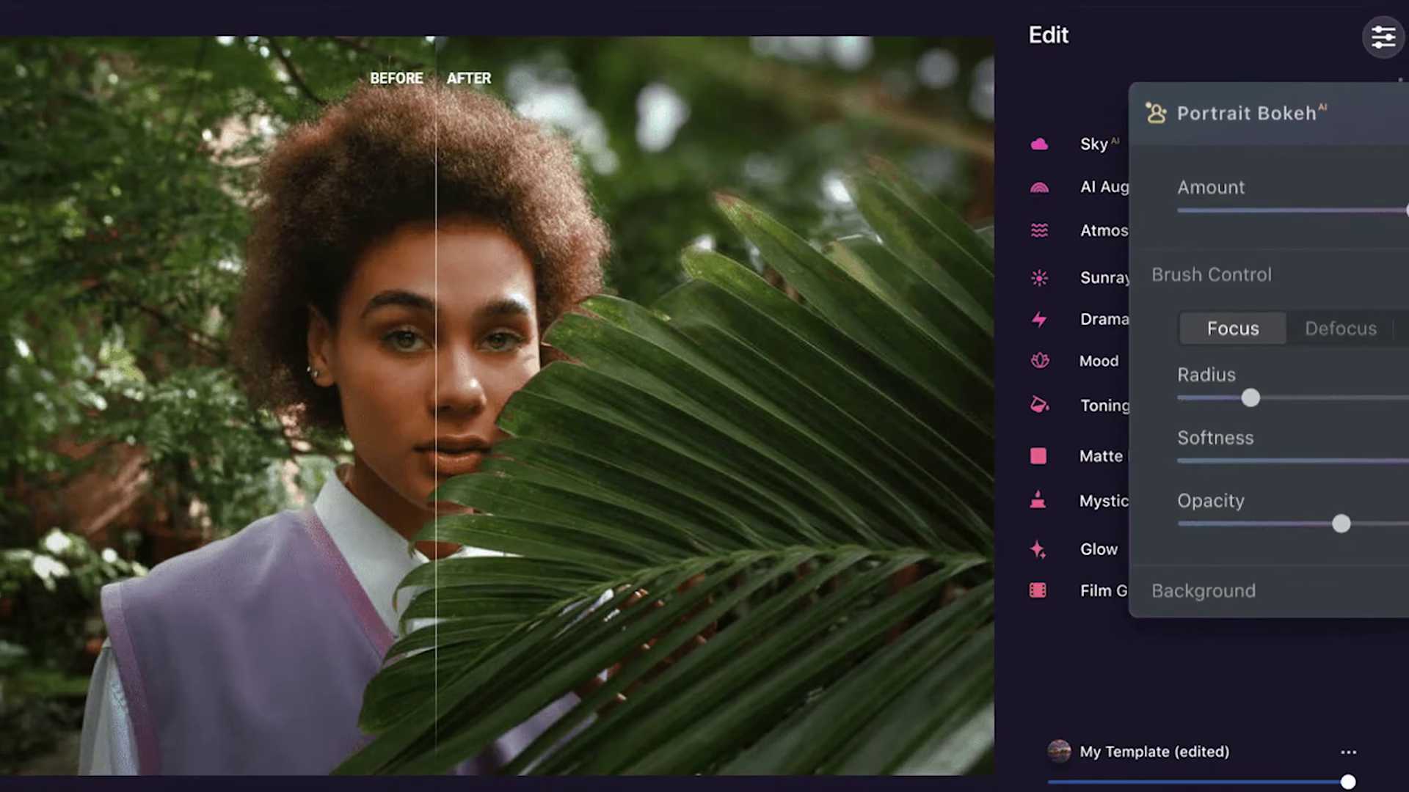